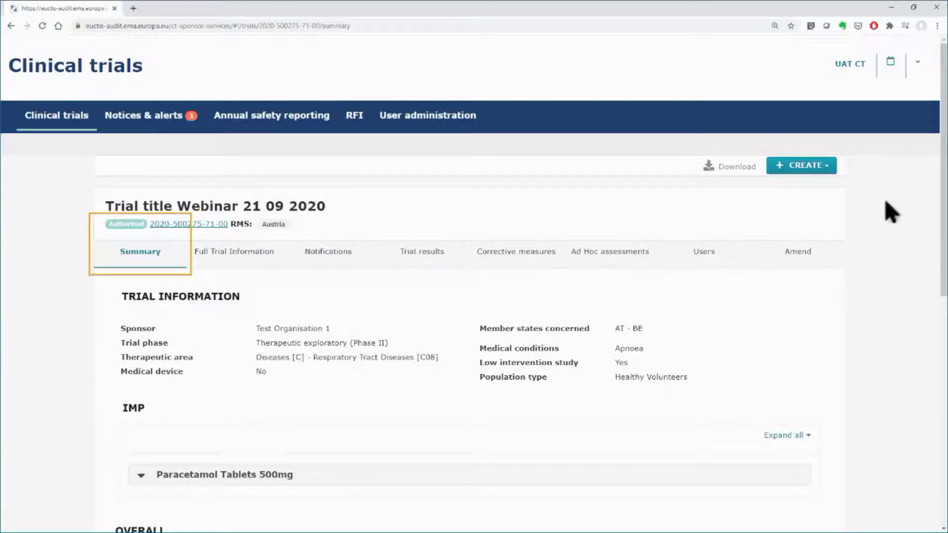
Create an Additional MSC draft with Germany as the new member state and 30 subjects.
left_click(825, 172)
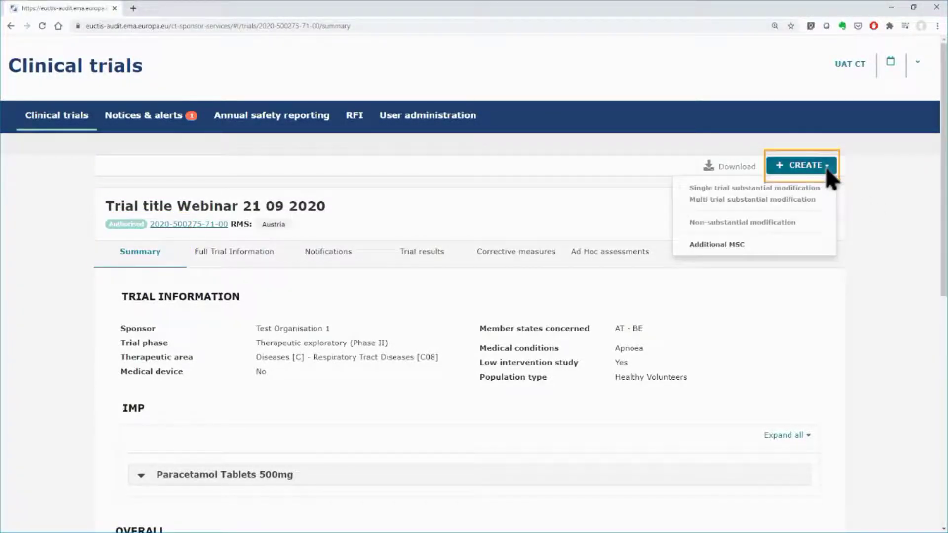
left_click(738, 243)
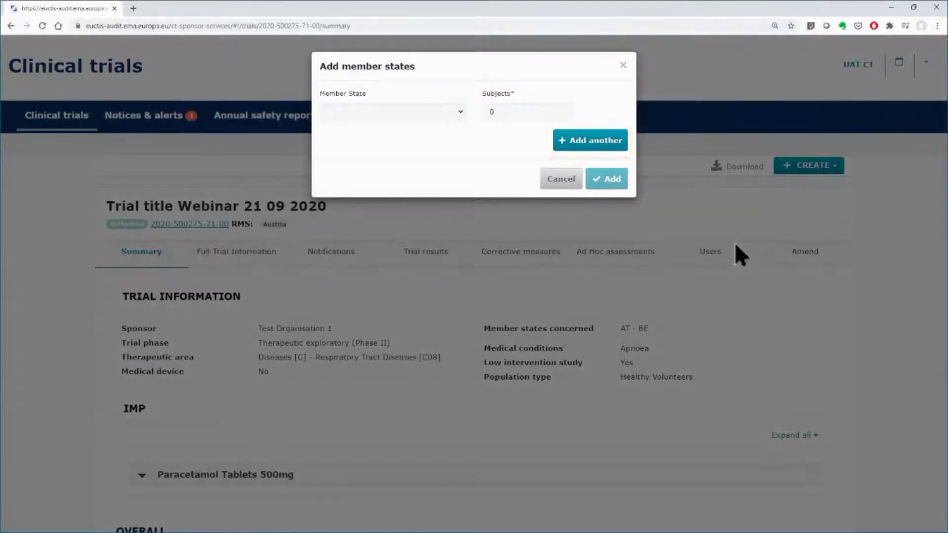
left_click(460, 113)
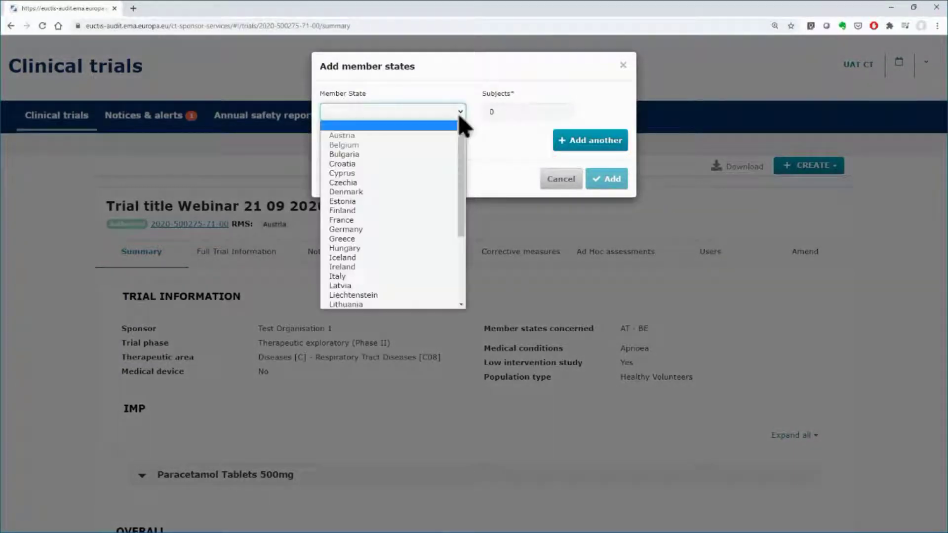
left_click(380, 230)
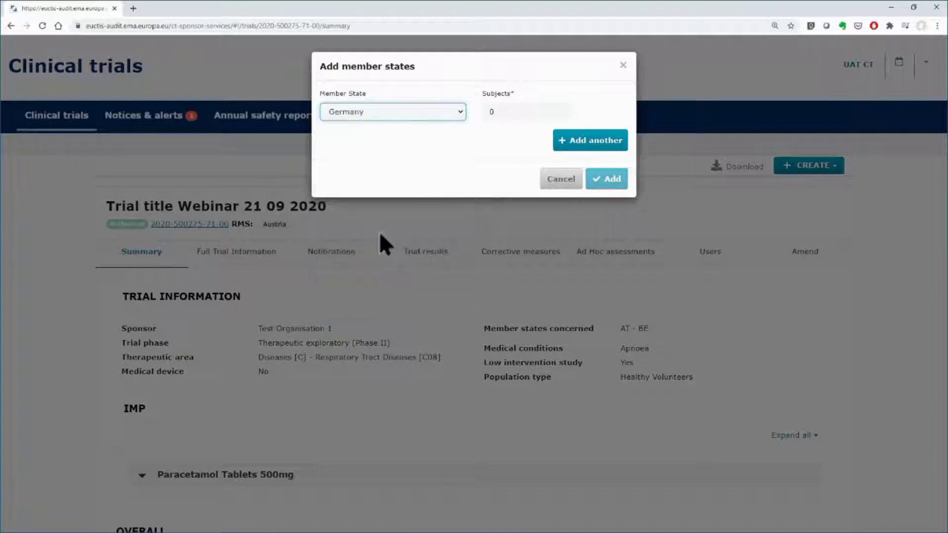
double_click(489, 118)
type("30")
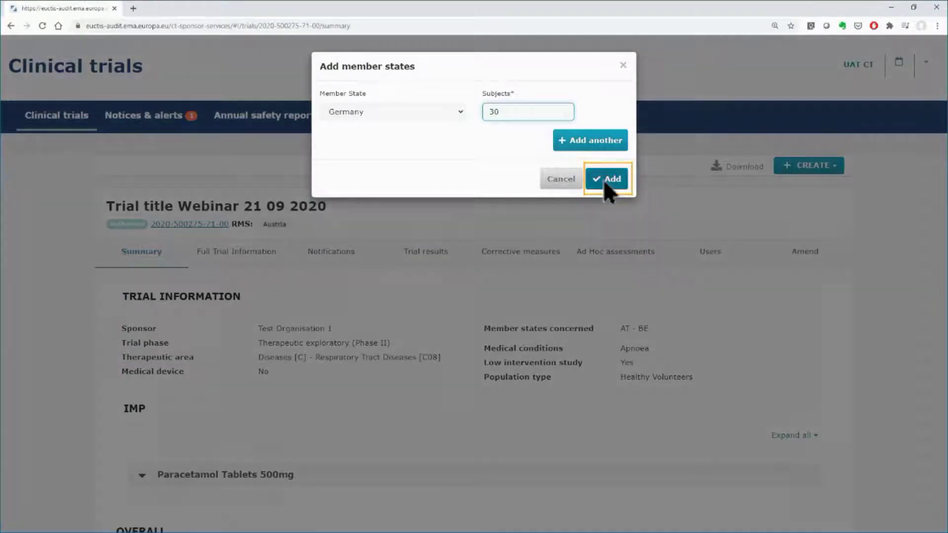
left_click(604, 180)
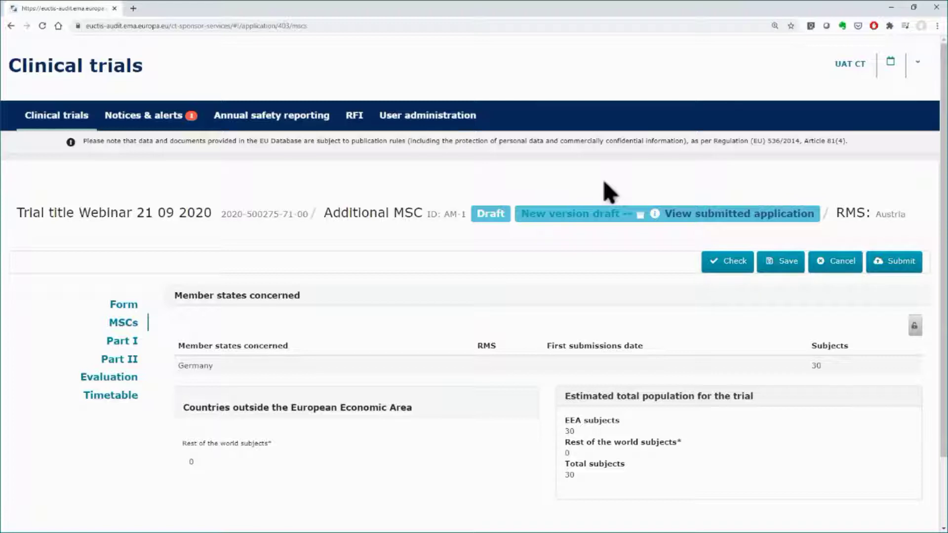
Review the draft's Form details and the Cover letter document upload.
left_click(145, 315)
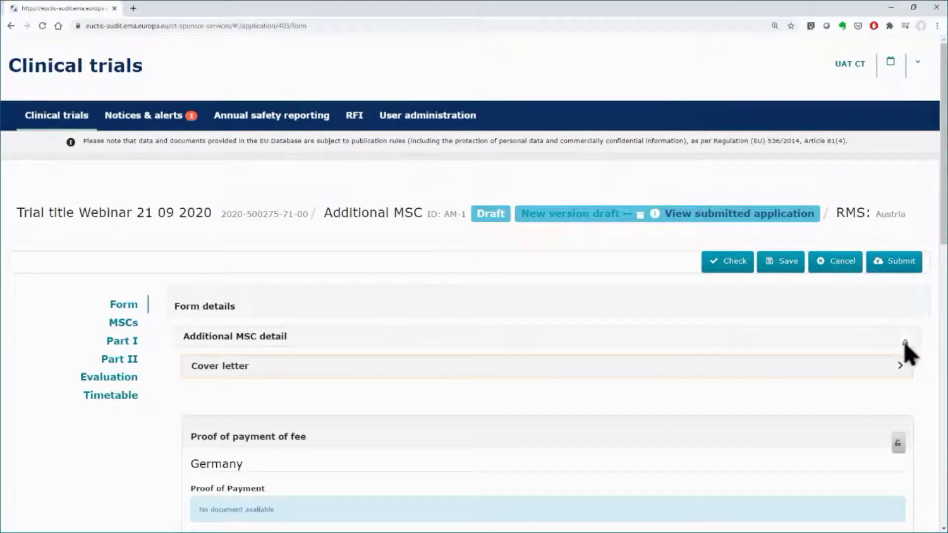
left_click(901, 367)
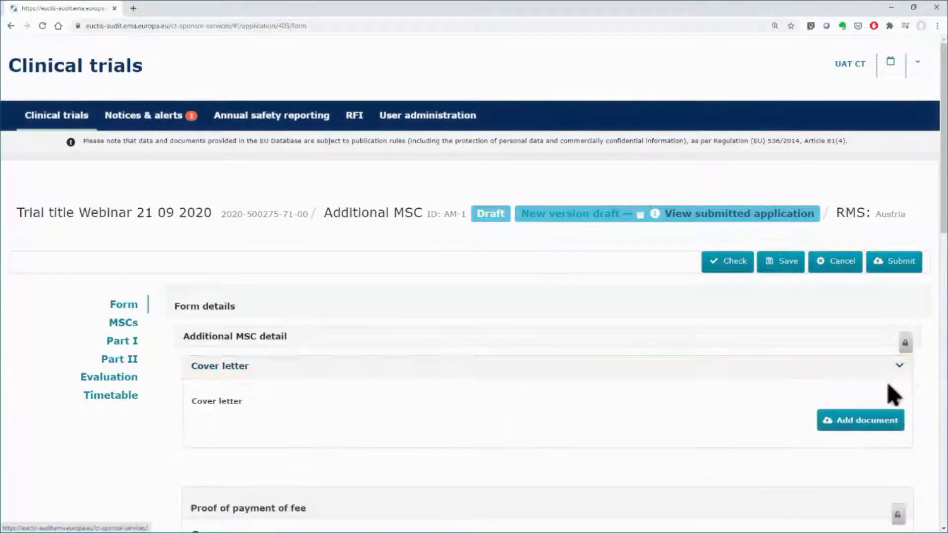
left_click(870, 420)
left_click(617, 118)
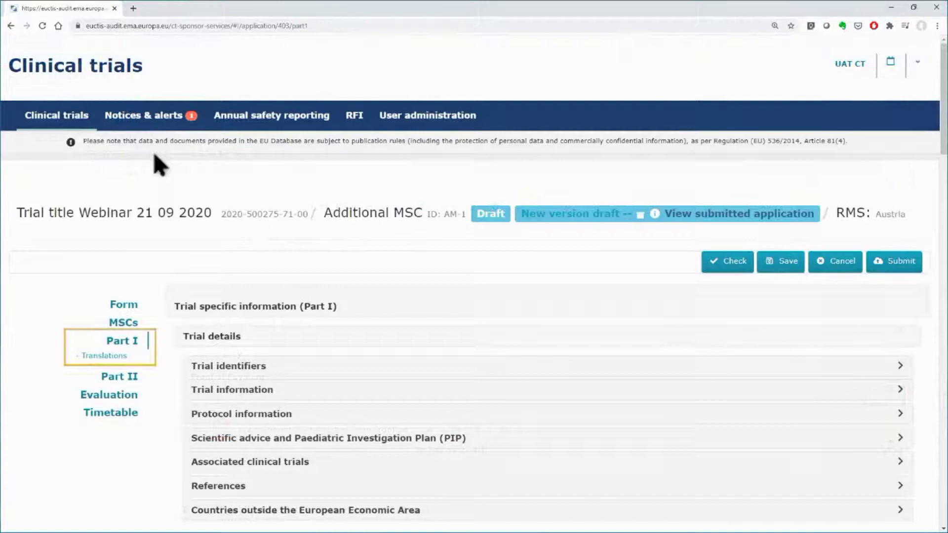
Show Part I Translations with Eligibility criteria selected under Fields Translations.
left_click(122, 359)
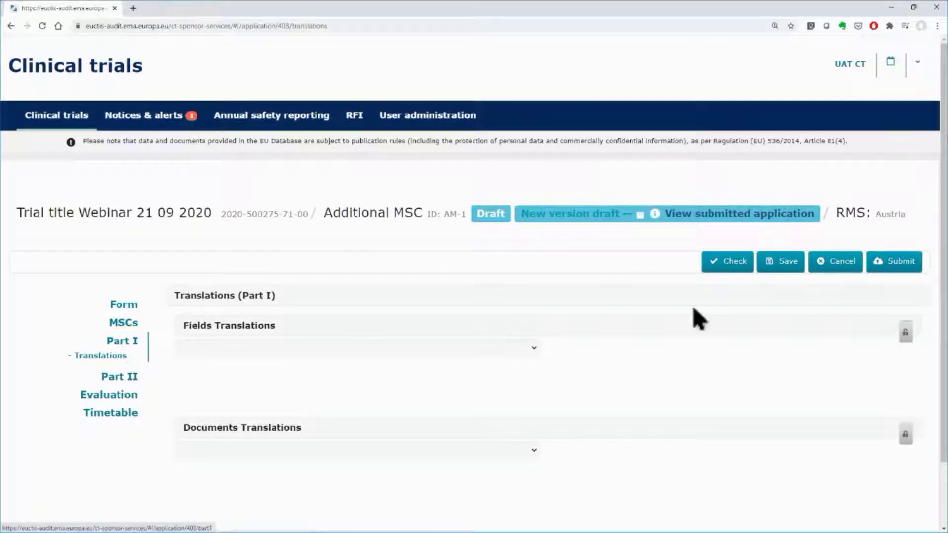
scroll(889, 336, "down", 2)
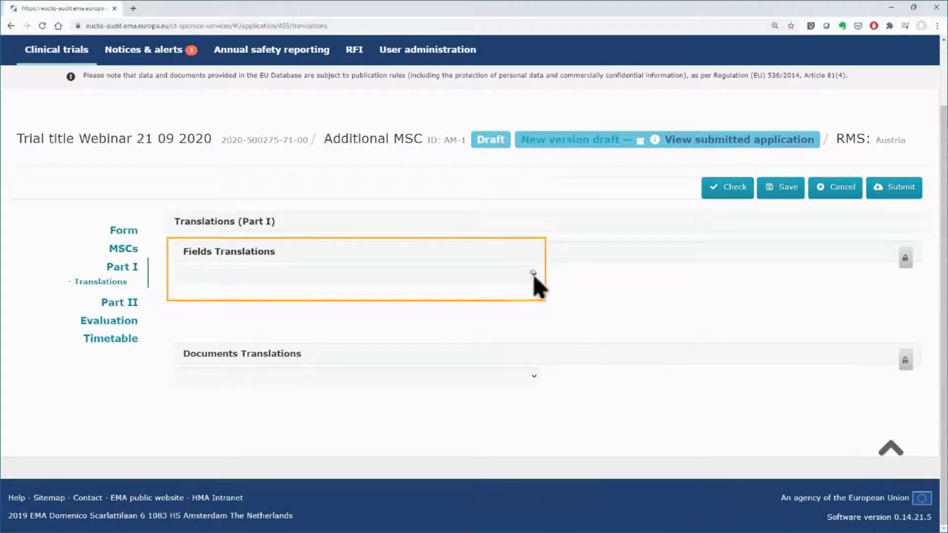
left_click(534, 275)
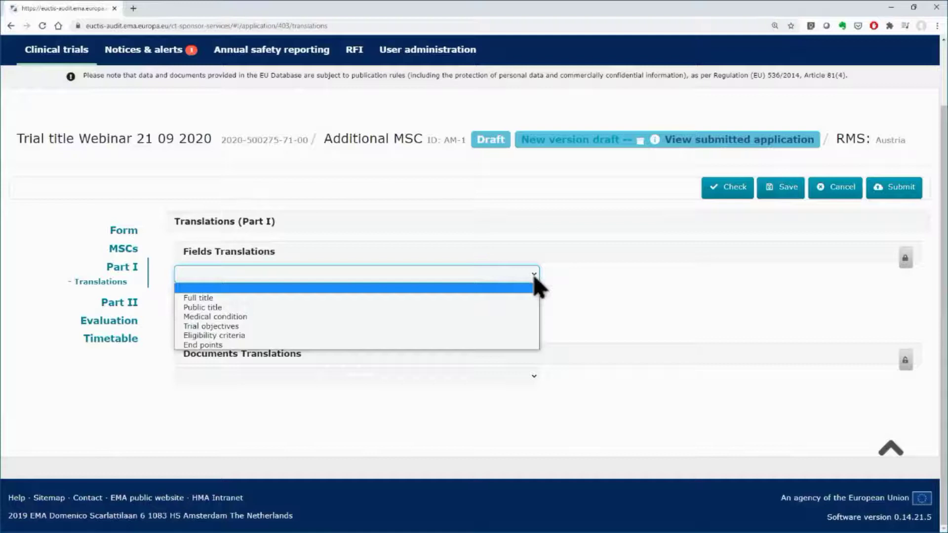
left_click(355, 336)
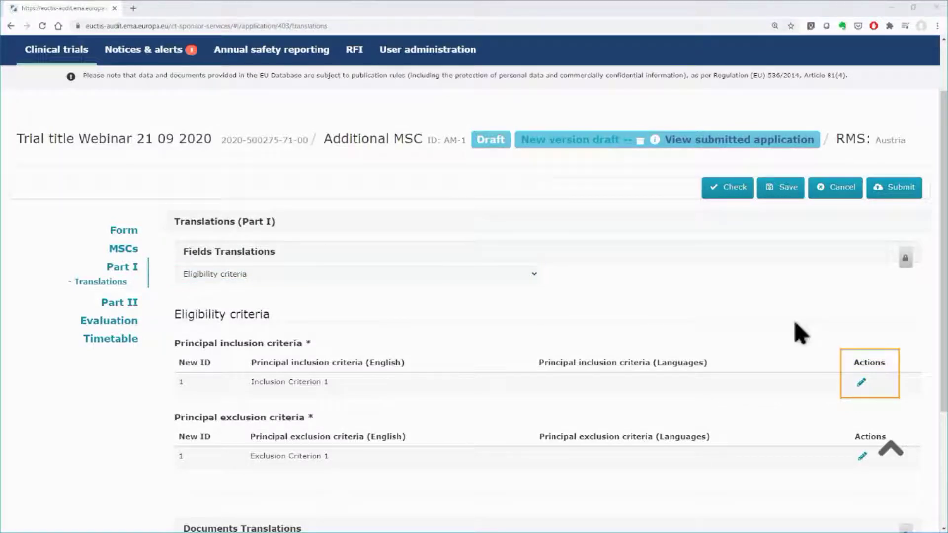
Add the DE translation 'Einschlusskriterium 1' to Inclusion Criterion 1 and confirm it.
left_click(862, 383)
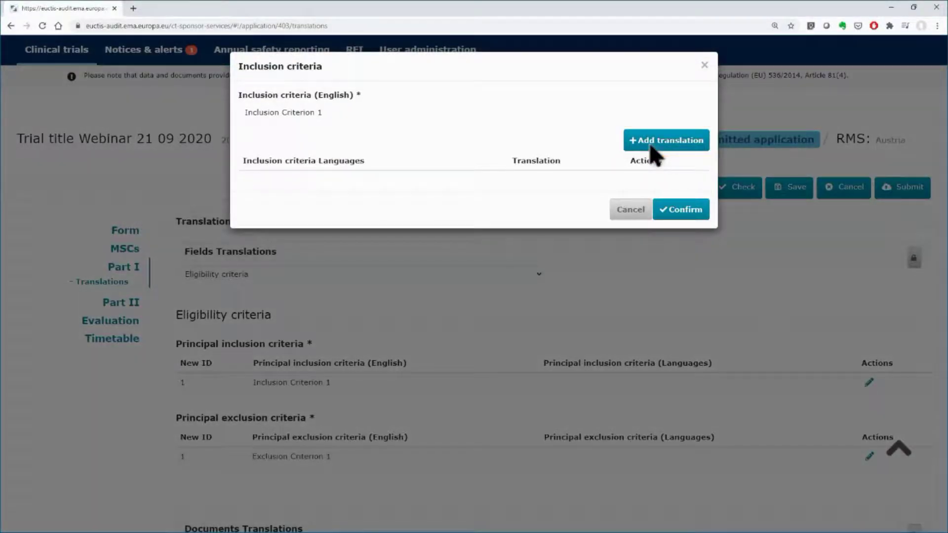
left_click(651, 145)
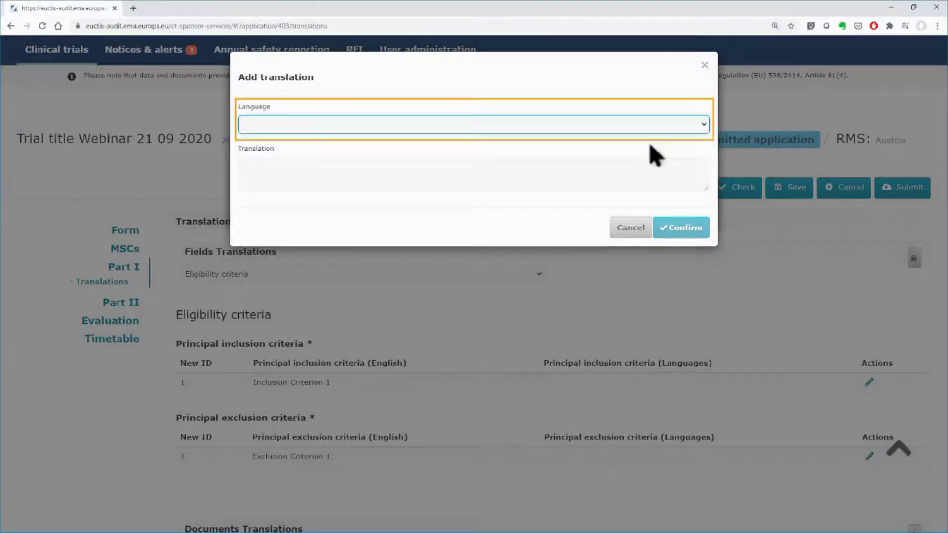
left_click(666, 127)
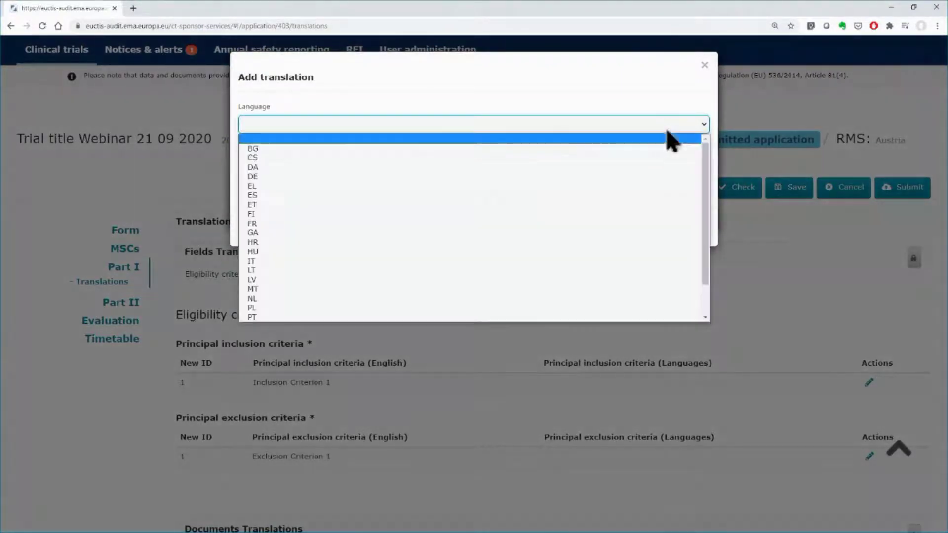
left_click(626, 176)
left_click(597, 182)
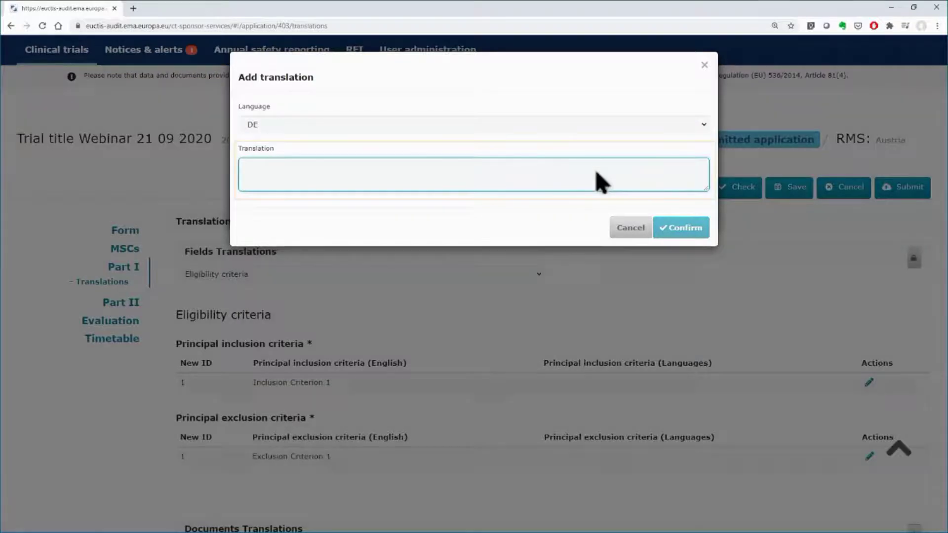
type("Einschlusskriterium 1")
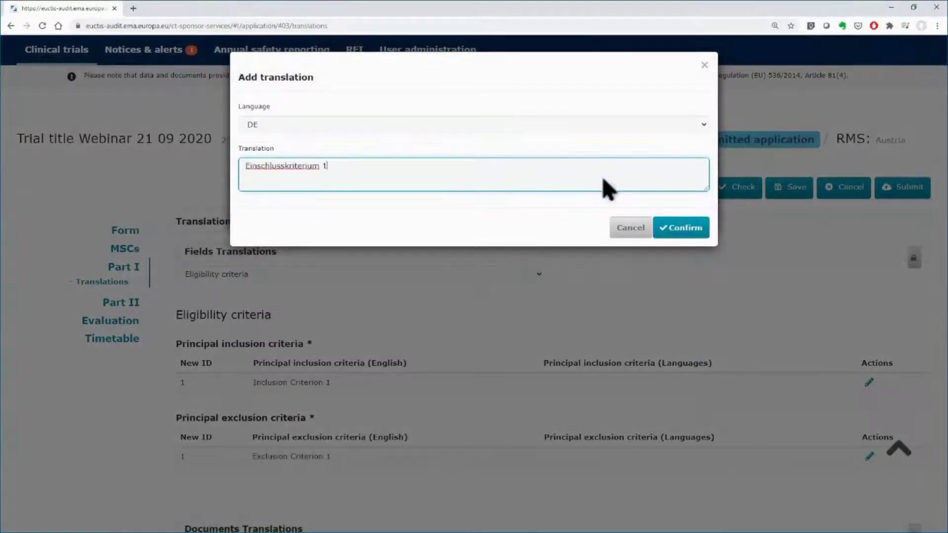
left_click(686, 228)
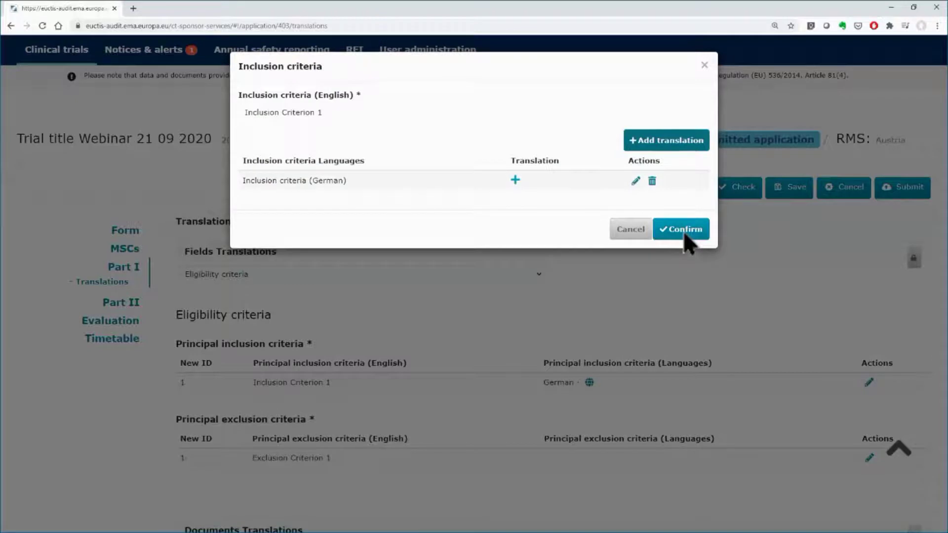
left_click(687, 230)
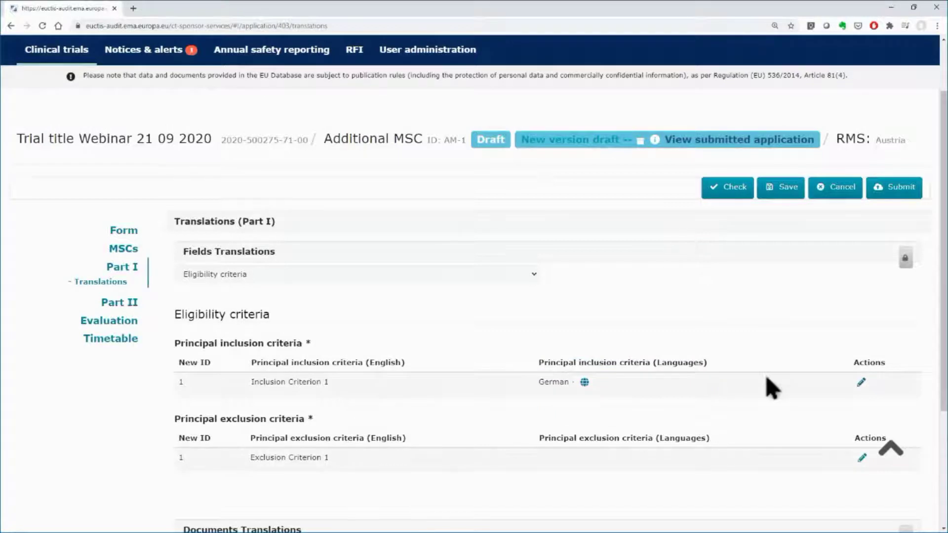
Select Protocol under Documents Translations to list 1_1_Part1_CT_Protocol and 0_Protocol SM Part I.
scroll(770, 388, "down", 3)
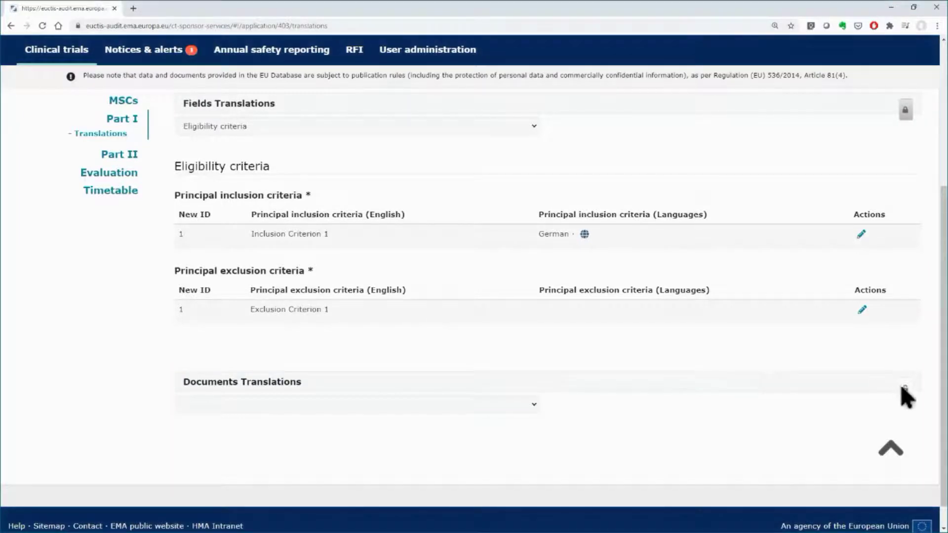
scroll(908, 385, "down", 1)
left_click(905, 360)
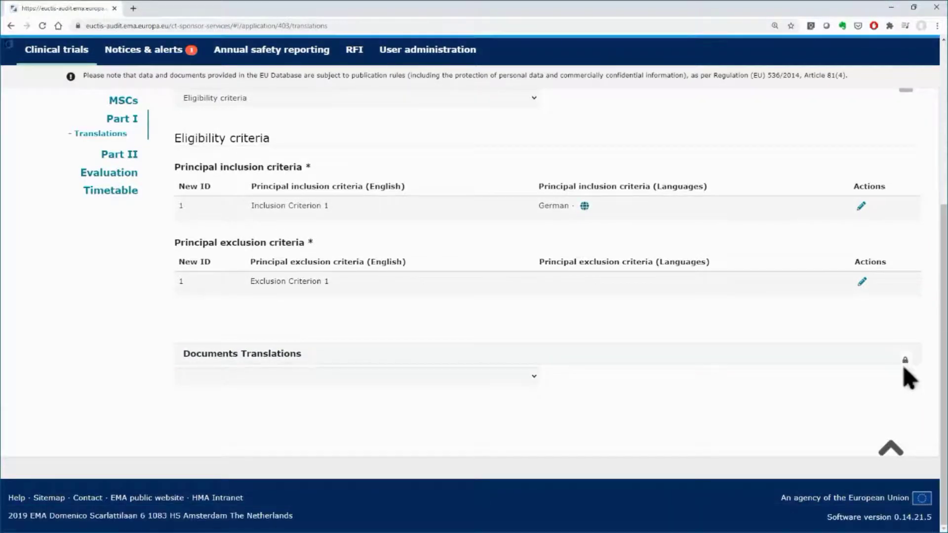
left_click(534, 377)
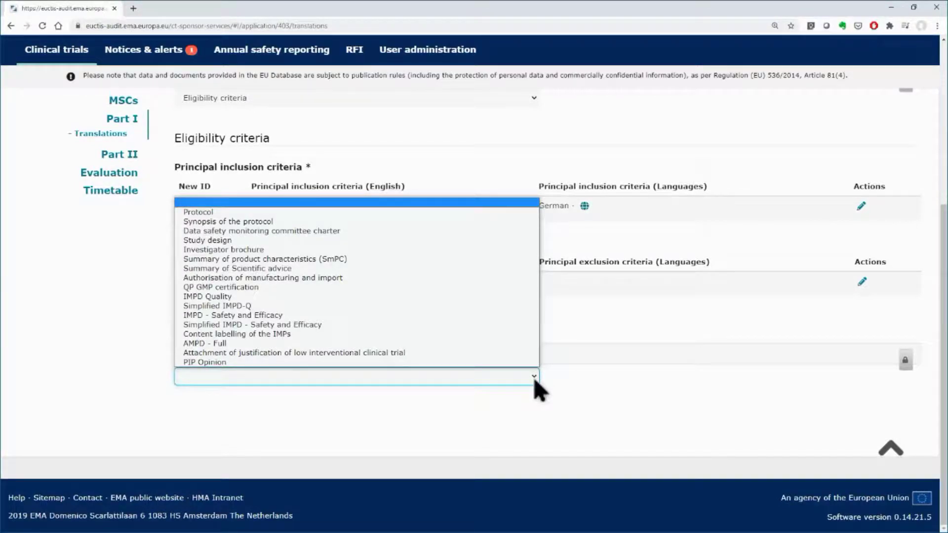
left_click(232, 212)
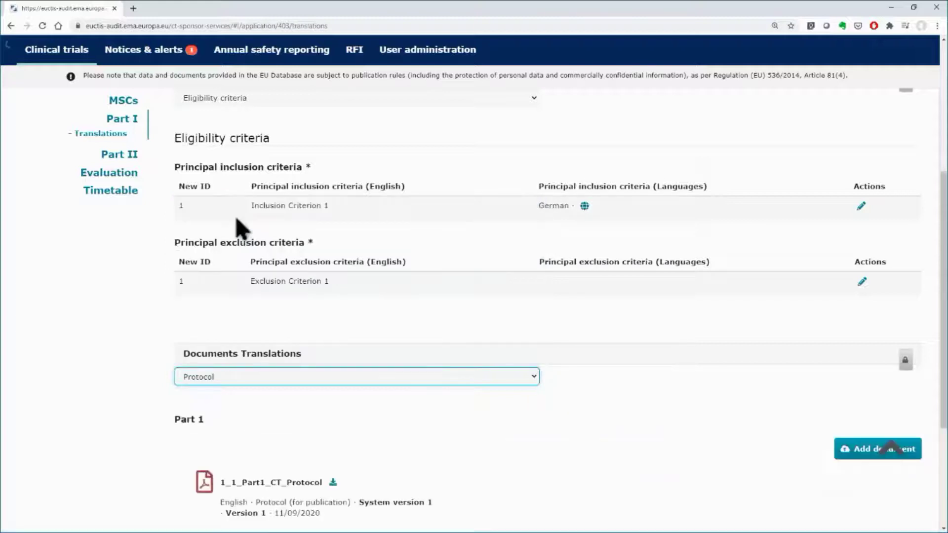
scroll(363, 289, "down", 3)
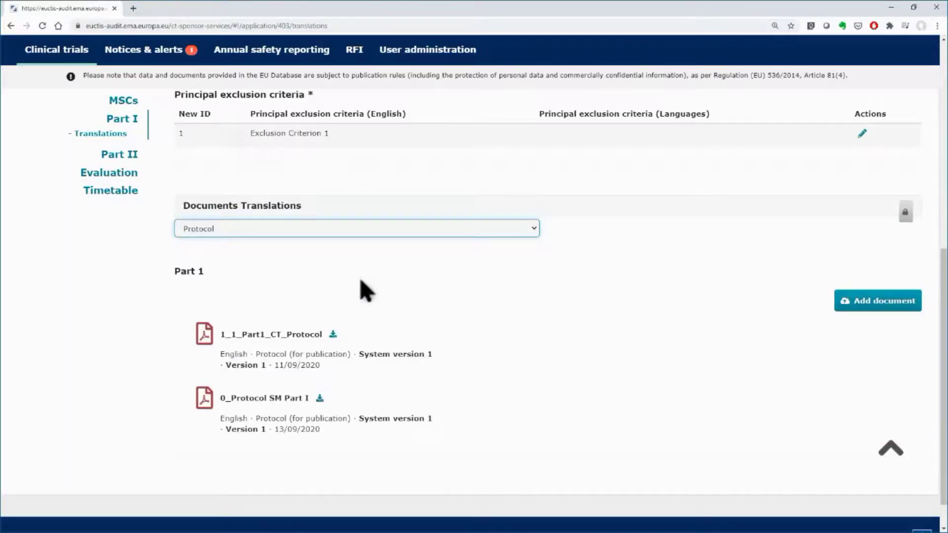
Attach the 2_Additional MSD_DE_Protocol PDF with language German to the Protocol translations.
left_click(874, 308)
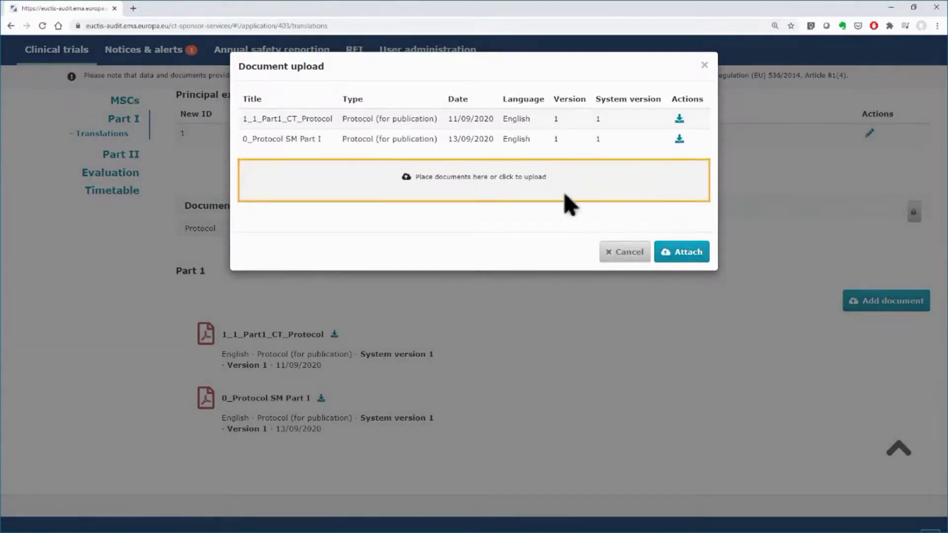
left_click(565, 188)
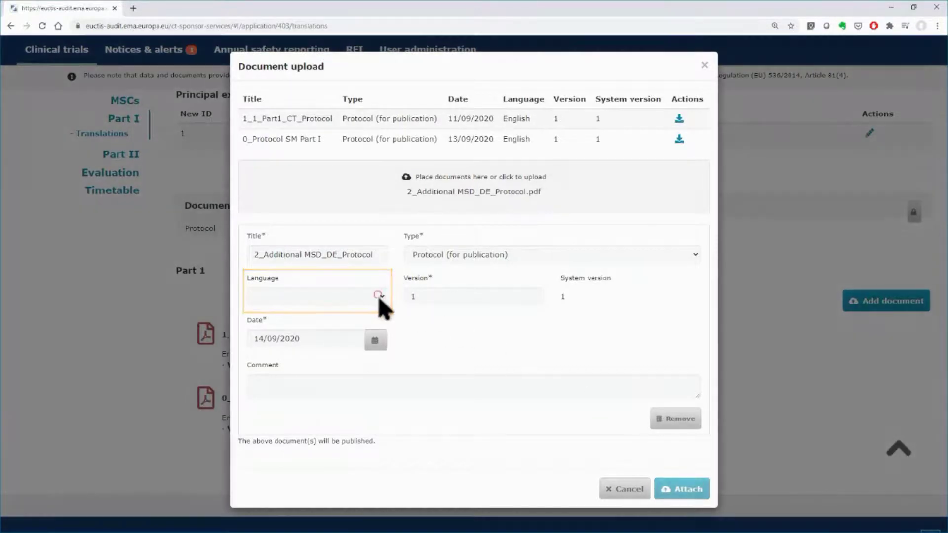
left_click(382, 299)
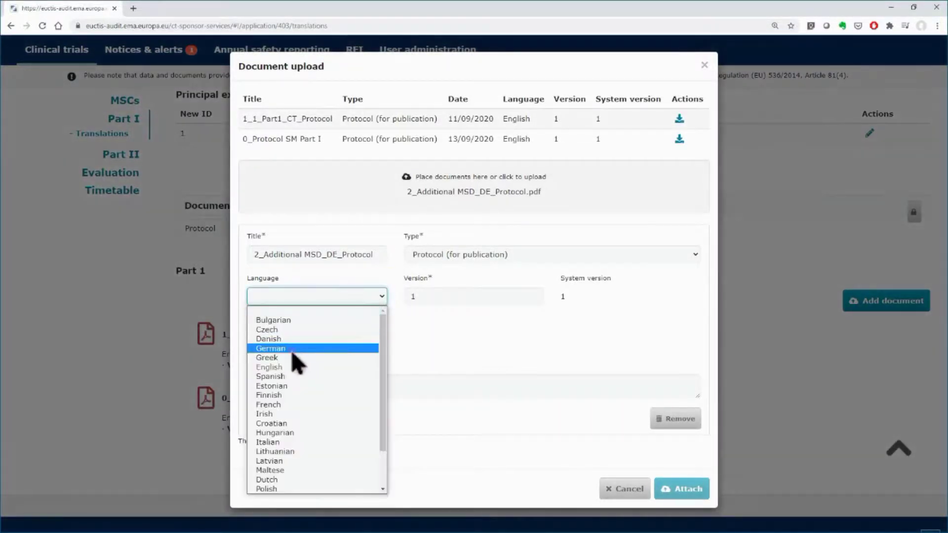
left_click(291, 348)
left_click(702, 496)
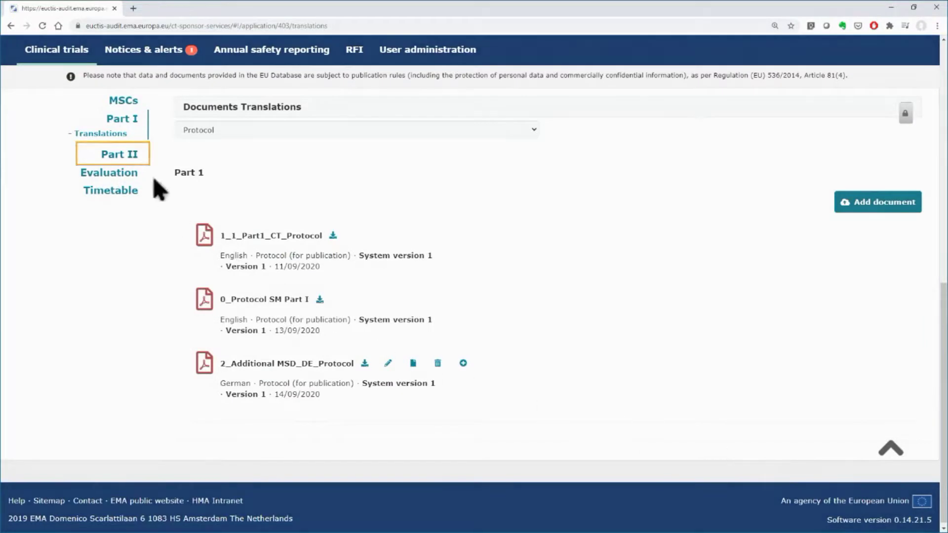
Go to Part II - DE to see Germany's trial sites and document sections.
left_click(127, 157)
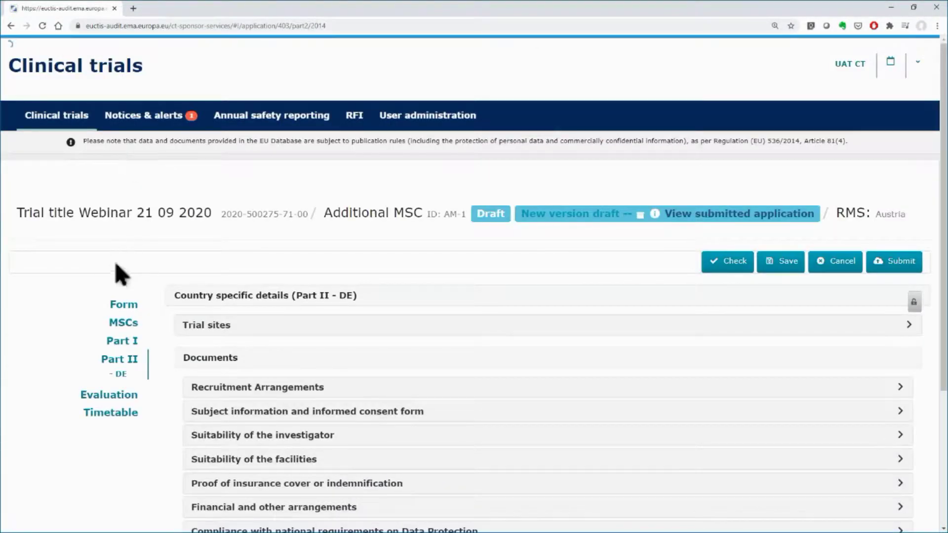